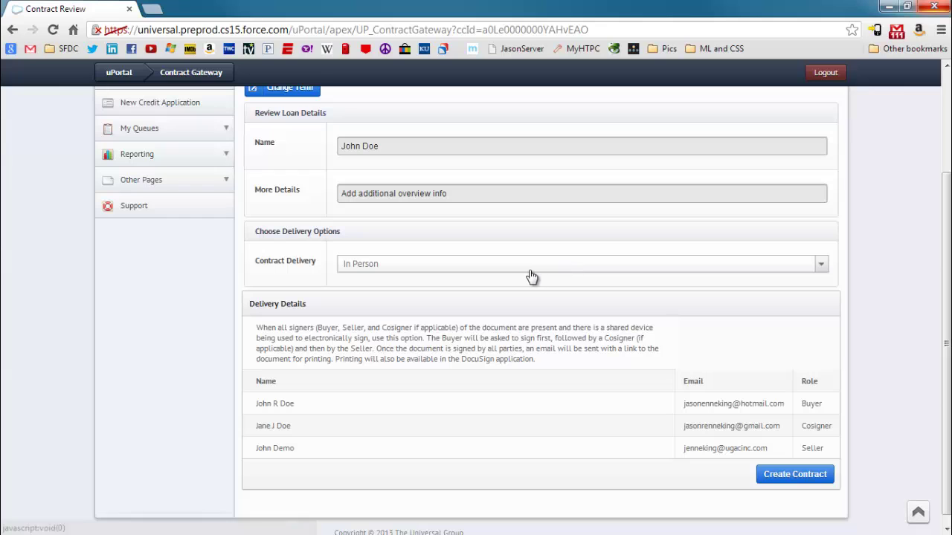
Set the contract delivery to Email, then create the contract and confirm sending it.
{"action": "left_click", "coordinate": [531, 277]}
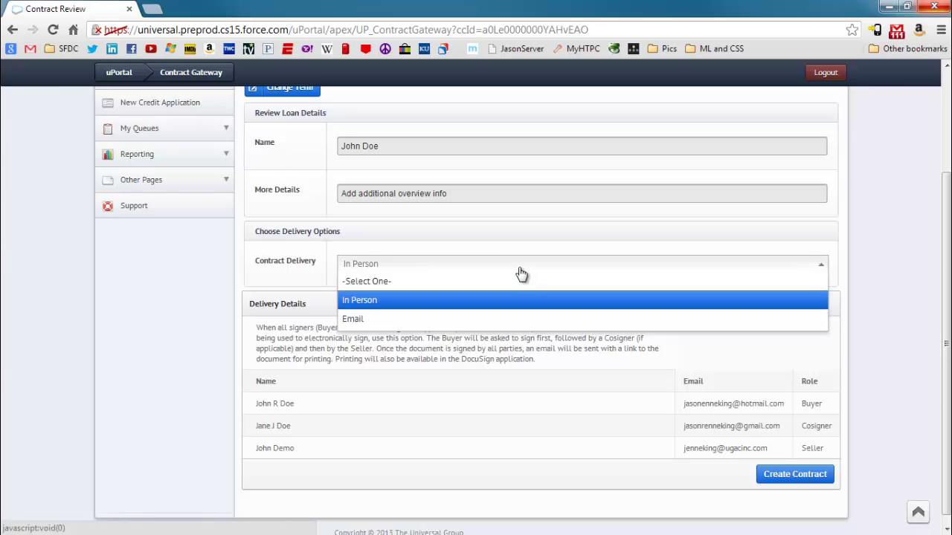
{"action": "left_click", "coordinate": [389, 322]}
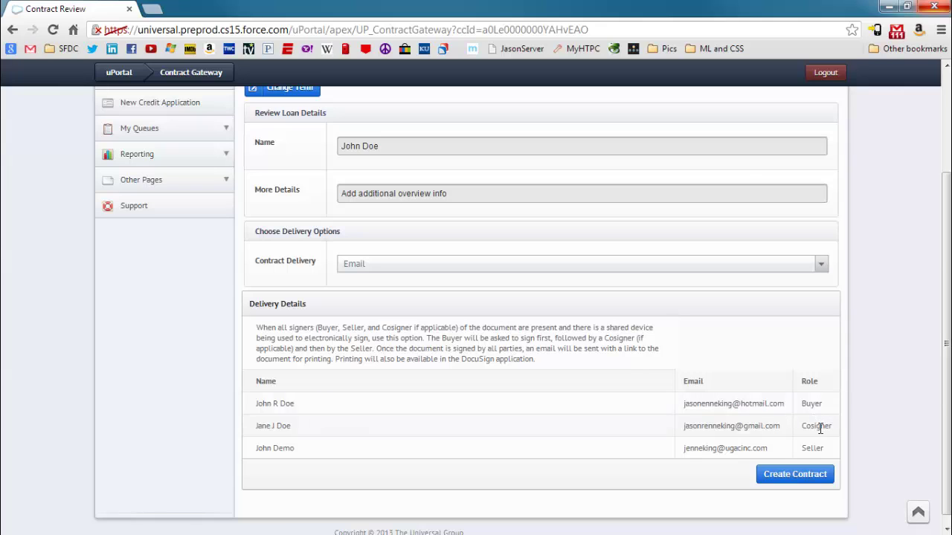
{"action": "left_click", "coordinate": [813, 481]}
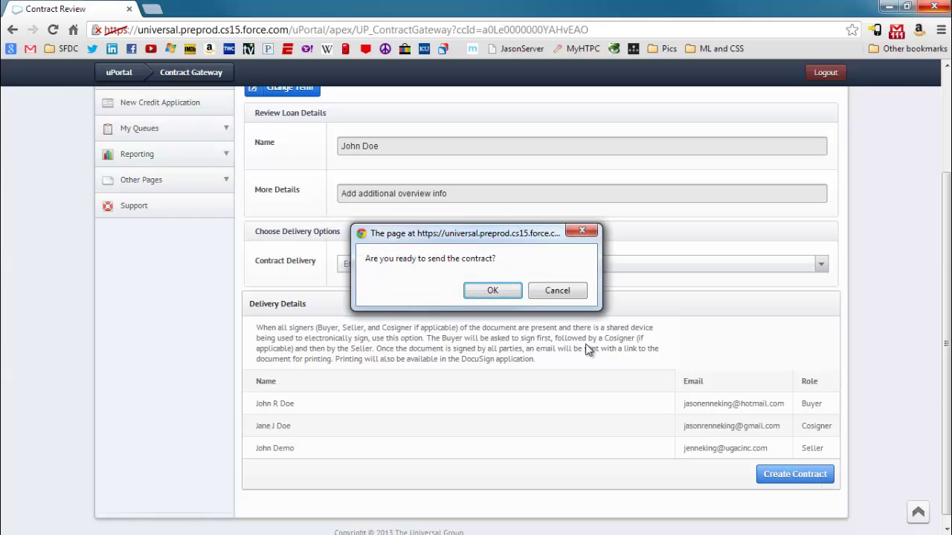
{"action": "left_click", "coordinate": [496, 291]}
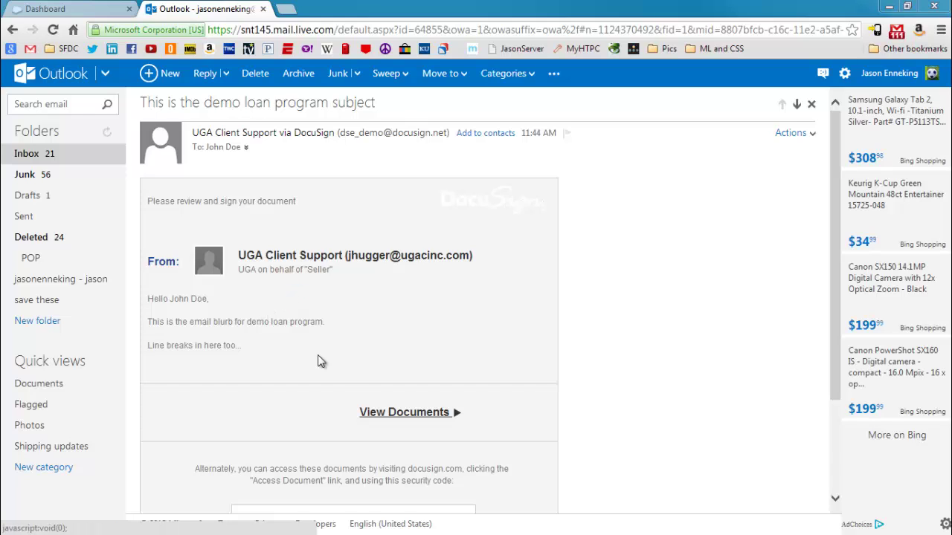
Open the documents from the buyer's signature request email and agree to do business electronically to start reviewing them.
{"action": "left_click", "coordinate": [391, 418]}
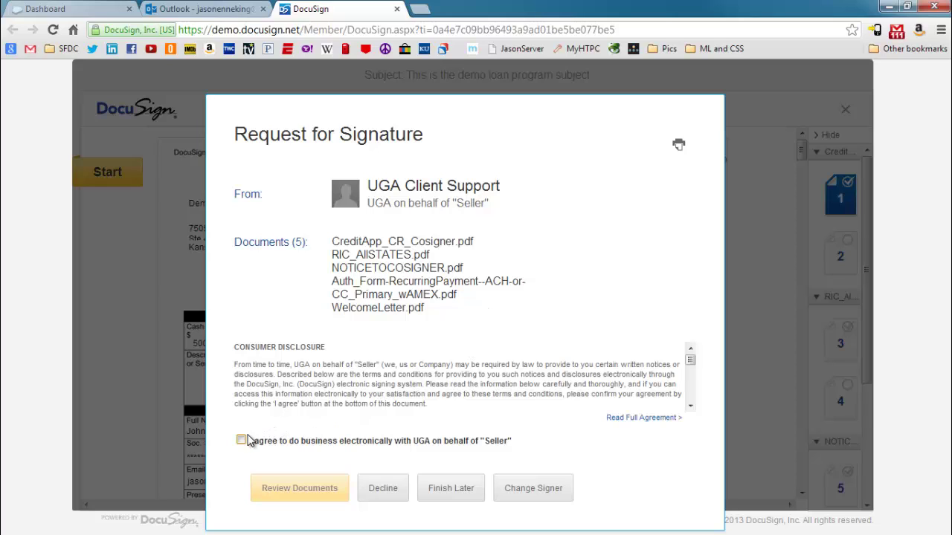
{"action": "left_click", "coordinate": [241, 441]}
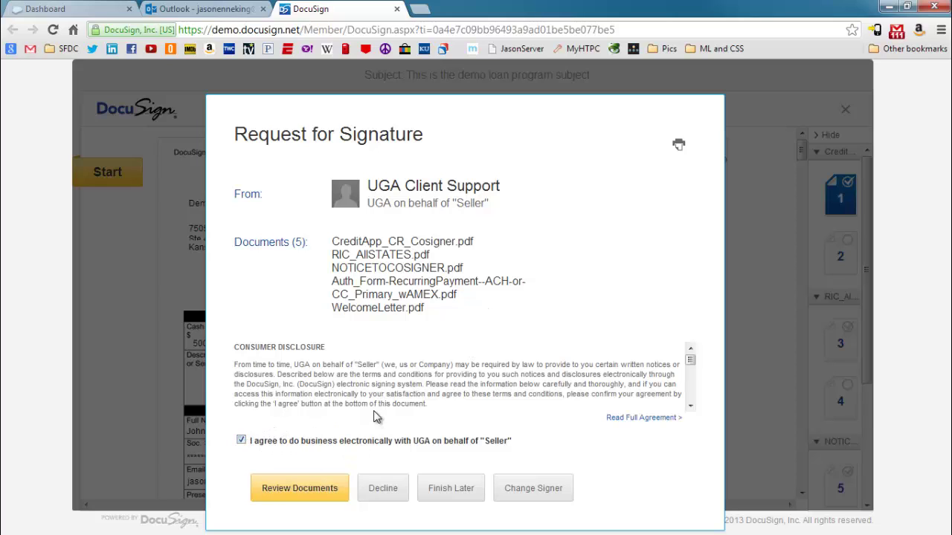
{"action": "left_click", "coordinate": [315, 492]}
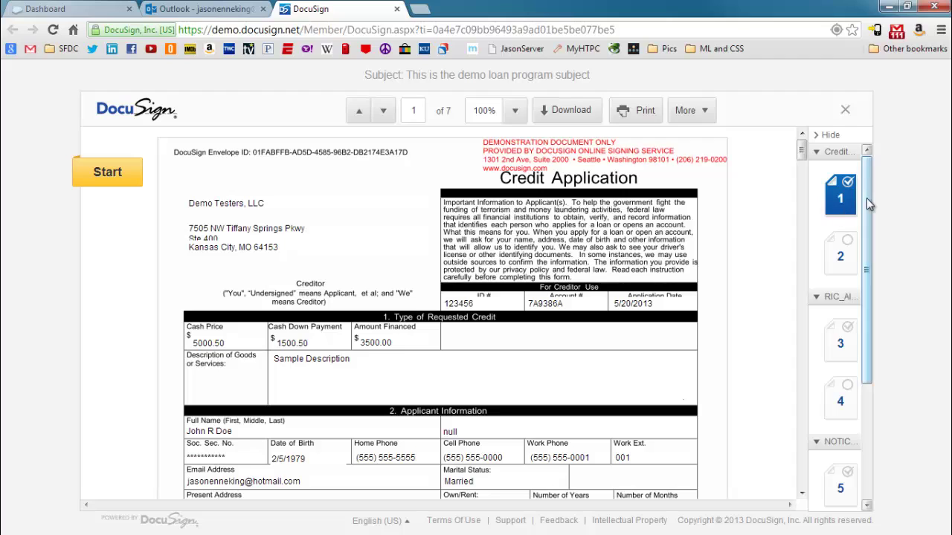
Sign the applicant signature field on page 2 of the credit application, adopting the preset signature style.
{"action": "scroll", "coordinate": [756, 235], "scroll_direction": "down", "scroll_amount": 15}
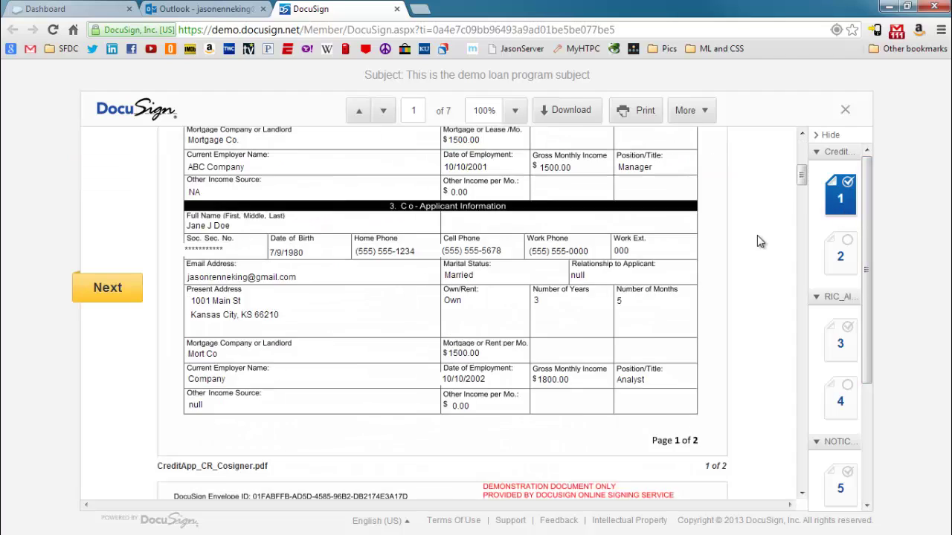
{"action": "scroll", "coordinate": [757, 235], "scroll_direction": "down", "scroll_amount": 5}
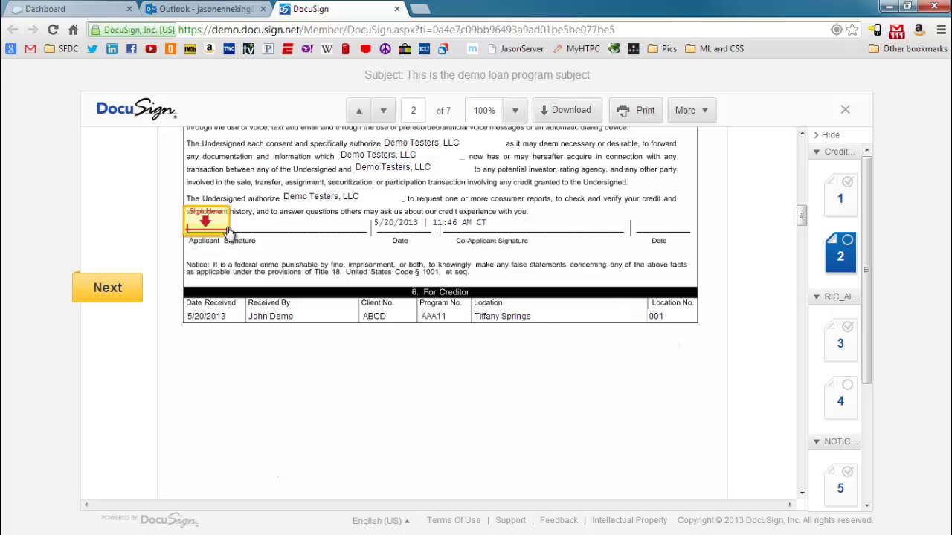
{"action": "left_click", "coordinate": [220, 231]}
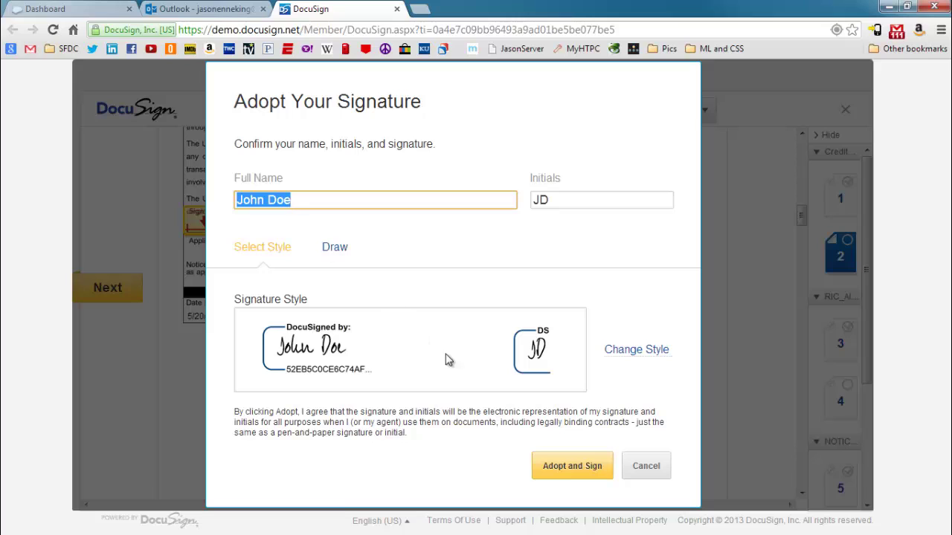
{"action": "left_click", "coordinate": [567, 467]}
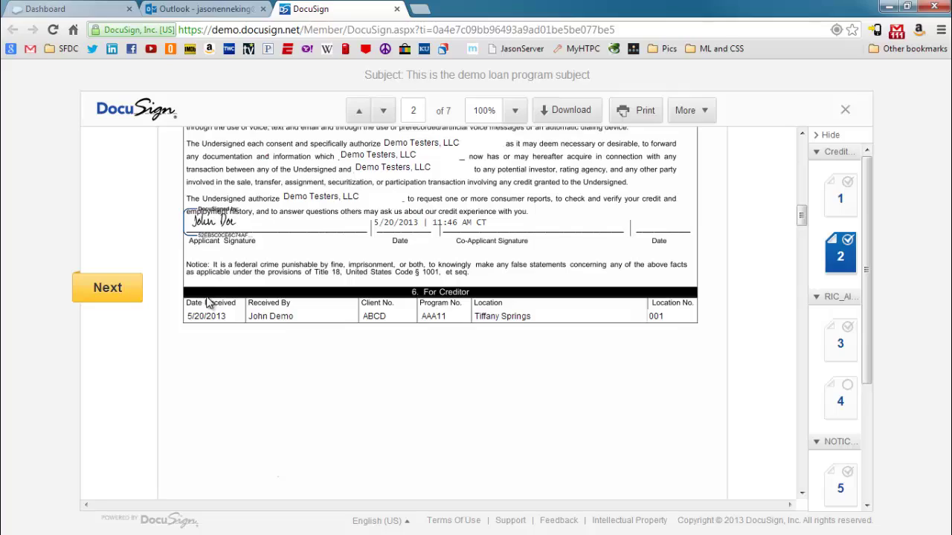
Sign the buyer fields in the RIC_AllSTATES contract and recurring payment authorization form, and confirm the buyer's signing.
{"action": "left_click", "coordinate": [130, 296]}
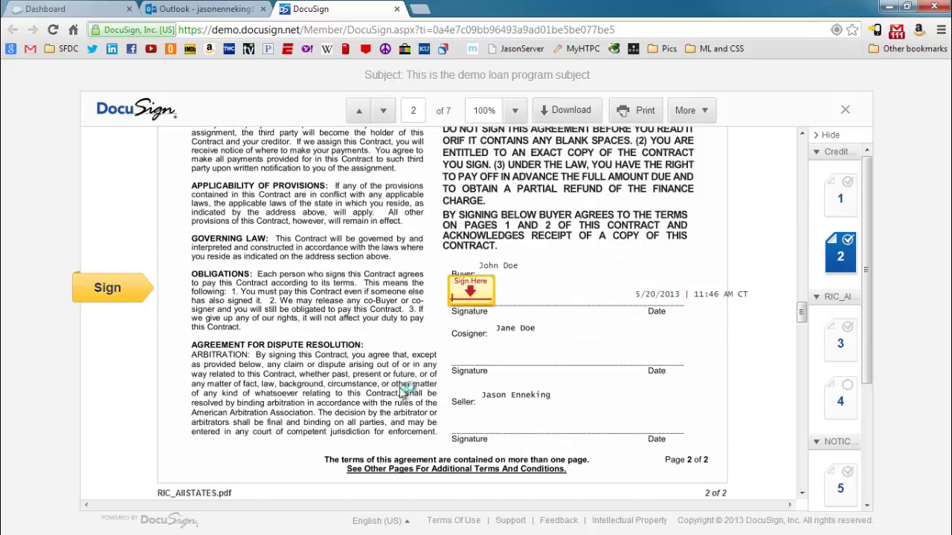
{"action": "left_click", "coordinate": [473, 286]}
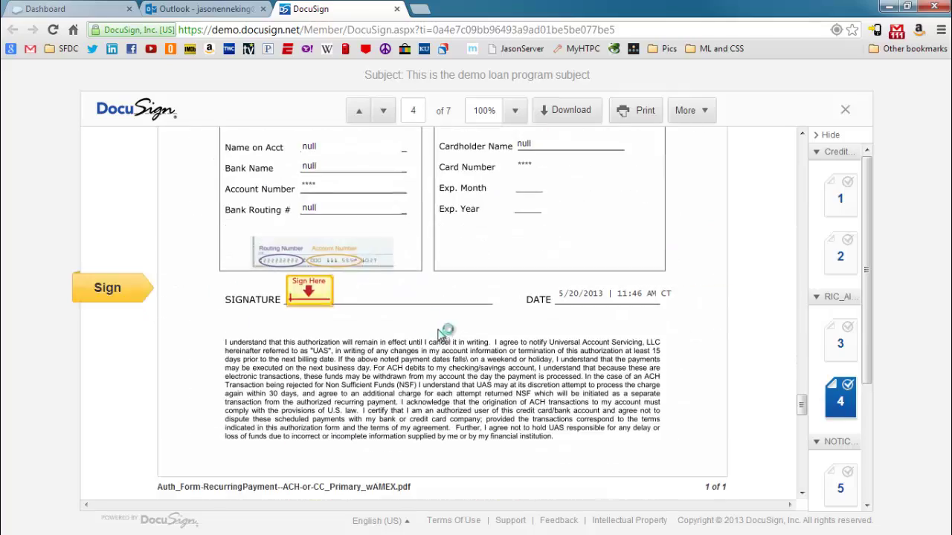
{"action": "left_click", "coordinate": [325, 300]}
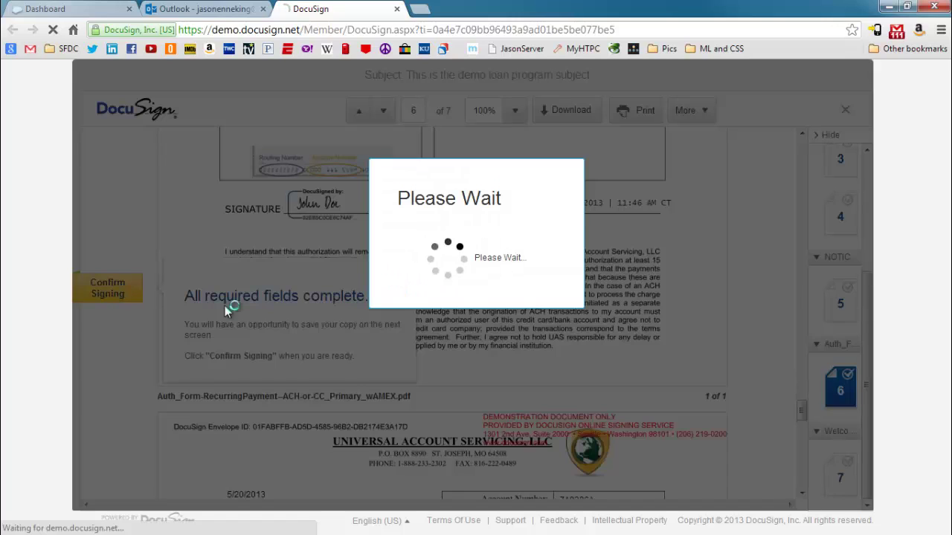
{"action": "left_click", "coordinate": [118, 306]}
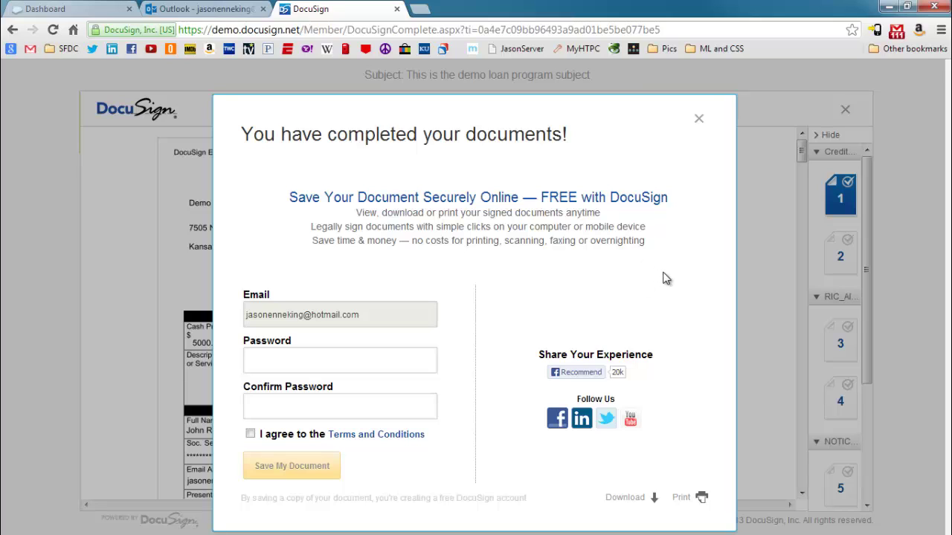
{"action": "left_click", "coordinate": [699, 123]}
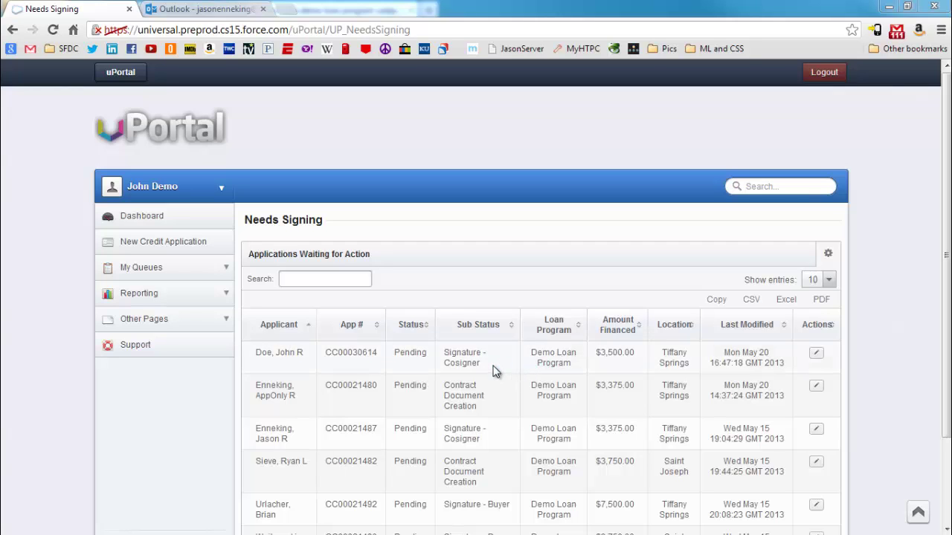
Check the status and sub status of the buyer's application in the uPortal Needs Signing queue.
{"action": "mouse_move", "coordinate": [494, 372]}
{"action": "left_mouse_down"}
{"action": "mouse_move", "coordinate": [463, 355]}
{"action": "mouse_move", "coordinate": [400, 349]}
{"action": "left_mouse_up"}
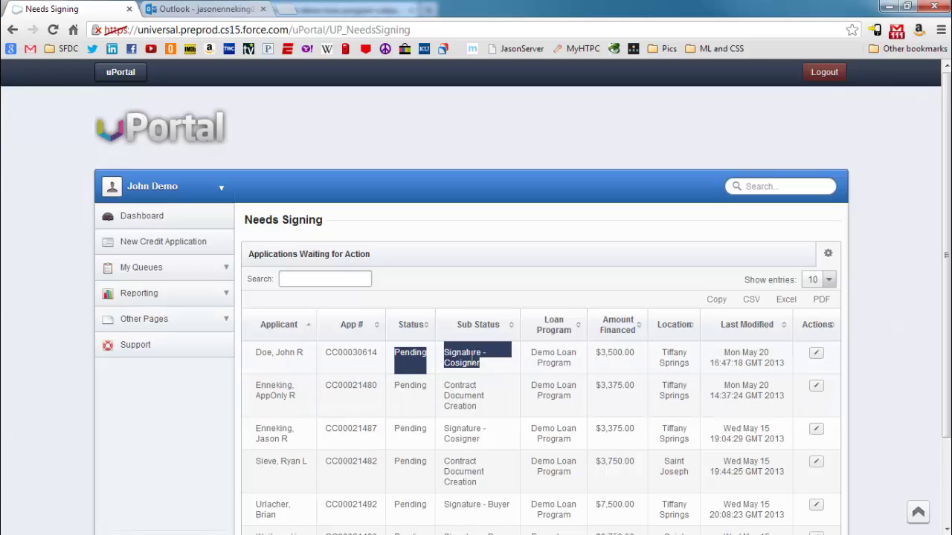
{"action": "left_click", "coordinate": [489, 372]}
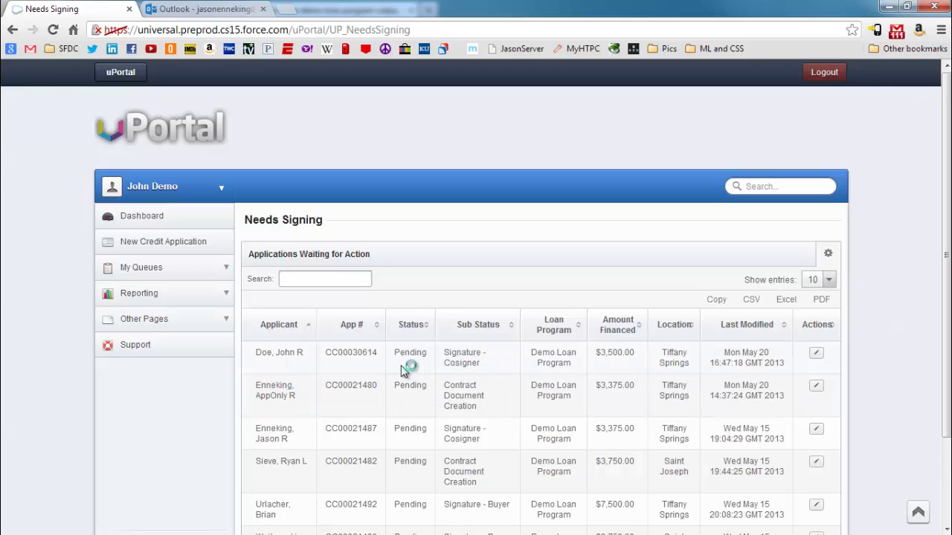
{"action": "left_click", "coordinate": [186, 270]}
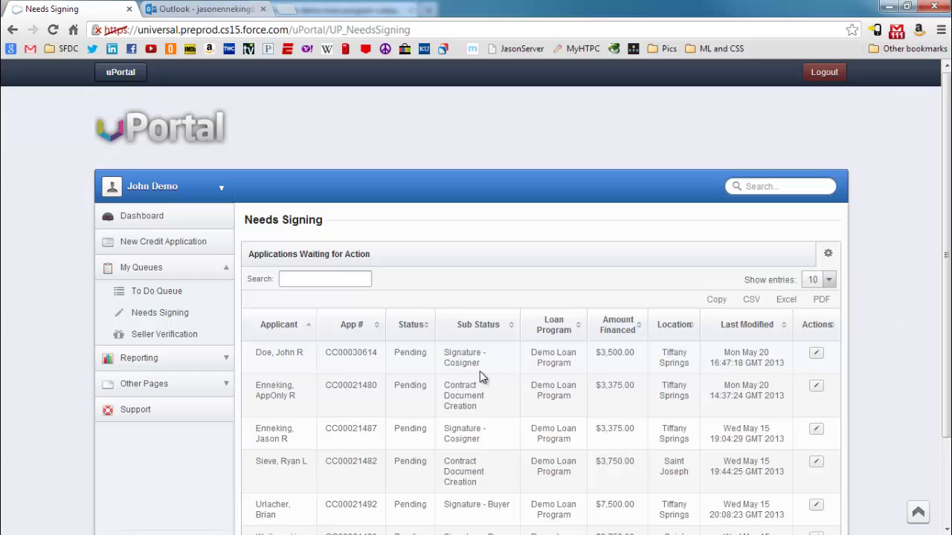
Switch to the cosigner's Gmail in Firefox, open the signature request documents and agree to do business electronically without sharing the location.
{"action": "key", "text": "alt+Tab"}
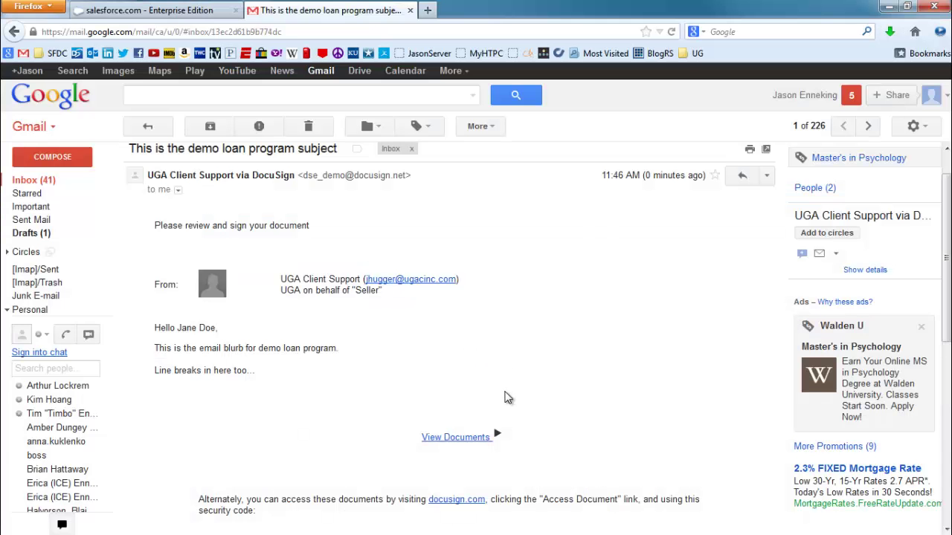
{"action": "left_click_drag", "start_coordinate": [178, 328], "coordinate": [211, 332]}
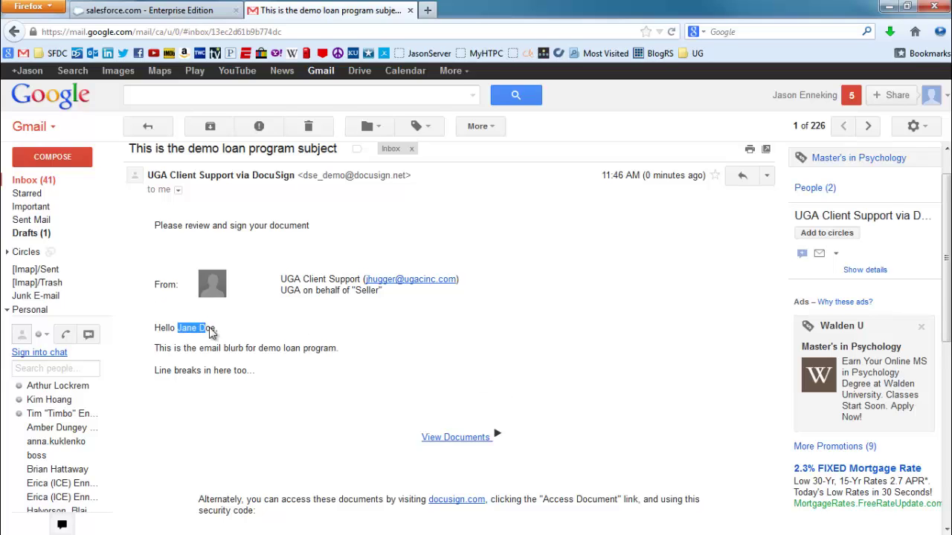
{"action": "left_click", "coordinate": [455, 437]}
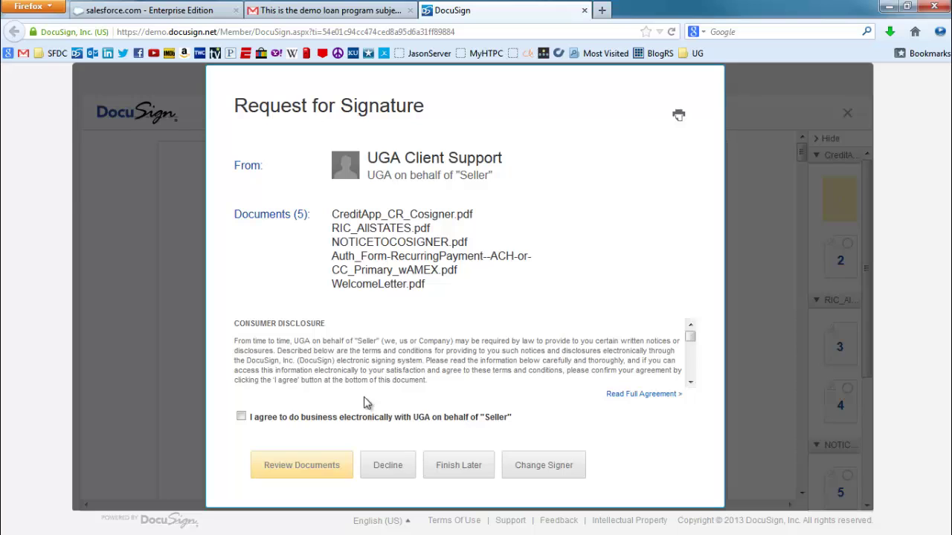
{"action": "left_click", "coordinate": [252, 417]}
{"action": "left_click", "coordinate": [292, 464]}
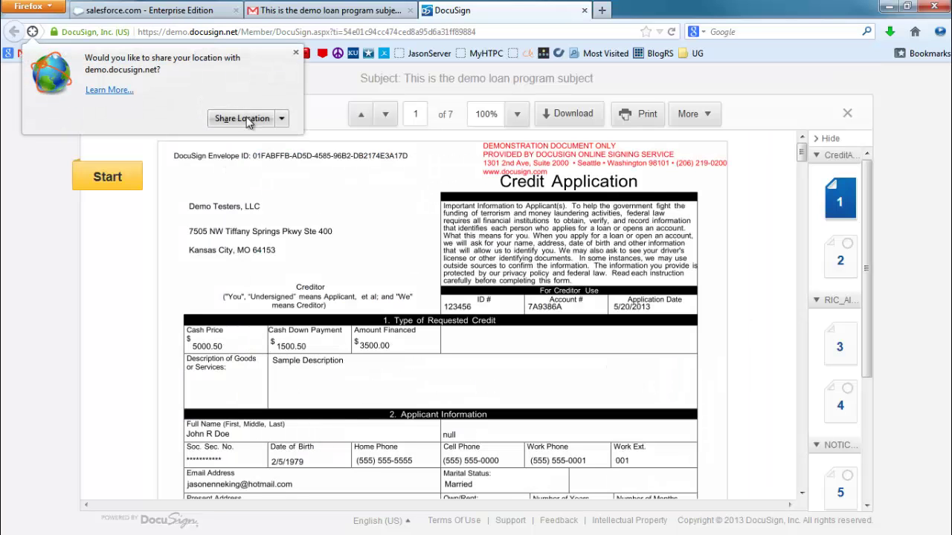
{"action": "left_click", "coordinate": [295, 52]}
Sign the co-applicant signature field of the credit application with the adopted cosigner signature.
{"action": "left_click", "coordinate": [128, 189]}
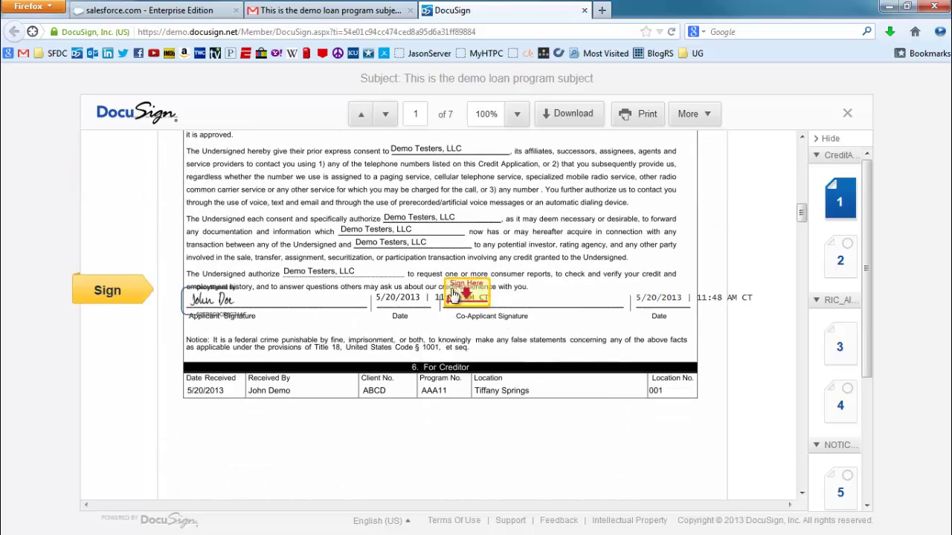
{"action": "left_click", "coordinate": [454, 303]}
{"action": "left_click", "coordinate": [565, 469]}
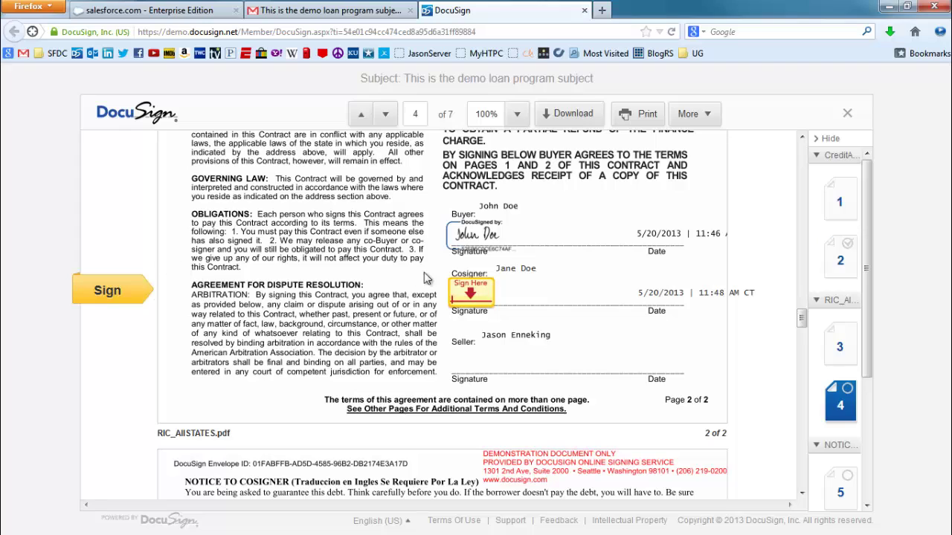
Sign the cosigner fields in the RIC_AllSTATES contract and the Notice to Cosigner, and confirm the cosigner's signing.
{"action": "left_click", "coordinate": [467, 300]}
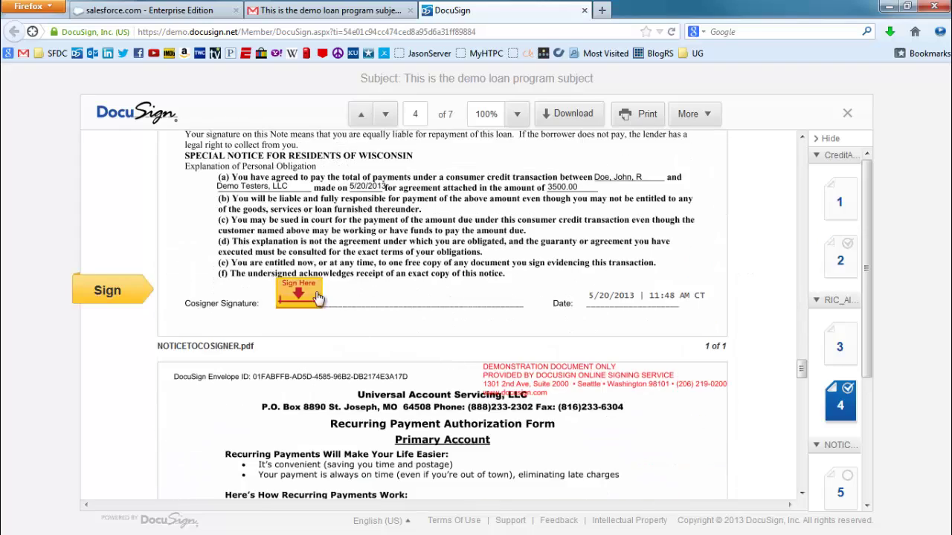
{"action": "left_click", "coordinate": [301, 294]}
{"action": "left_click", "coordinate": [131, 294]}
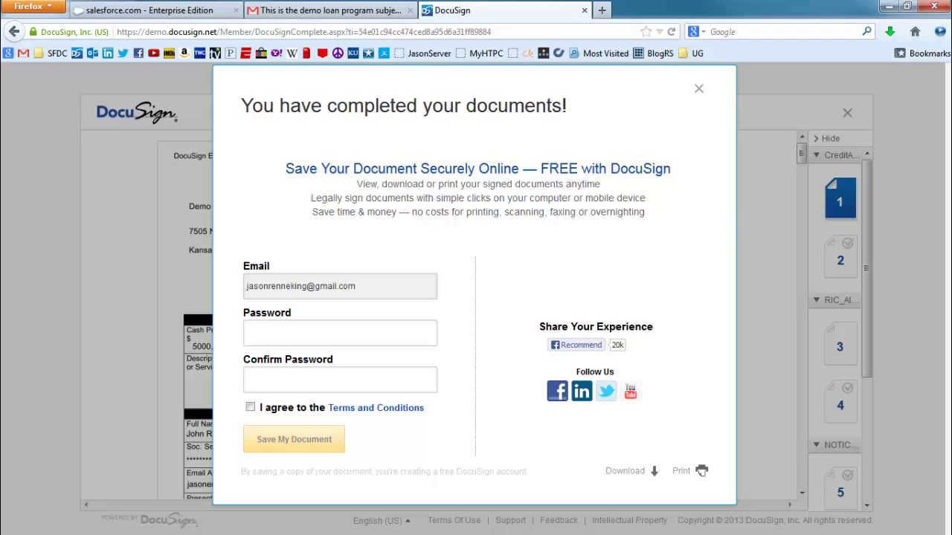
Switch to the seller's mailbox in Chrome, open the signature request documents and agree to do business electronically.
{"action": "key", "text": "alt+Tab"}
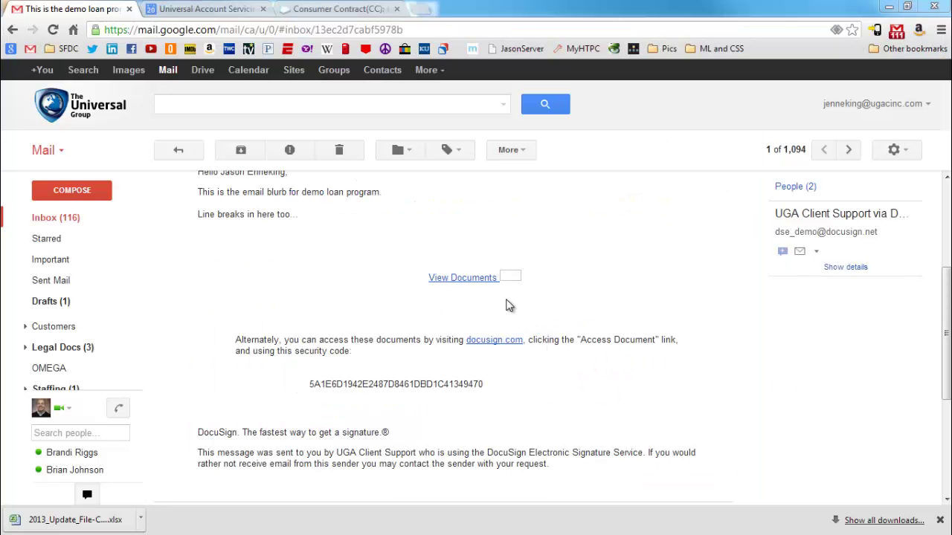
{"action": "left_click", "coordinate": [462, 279]}
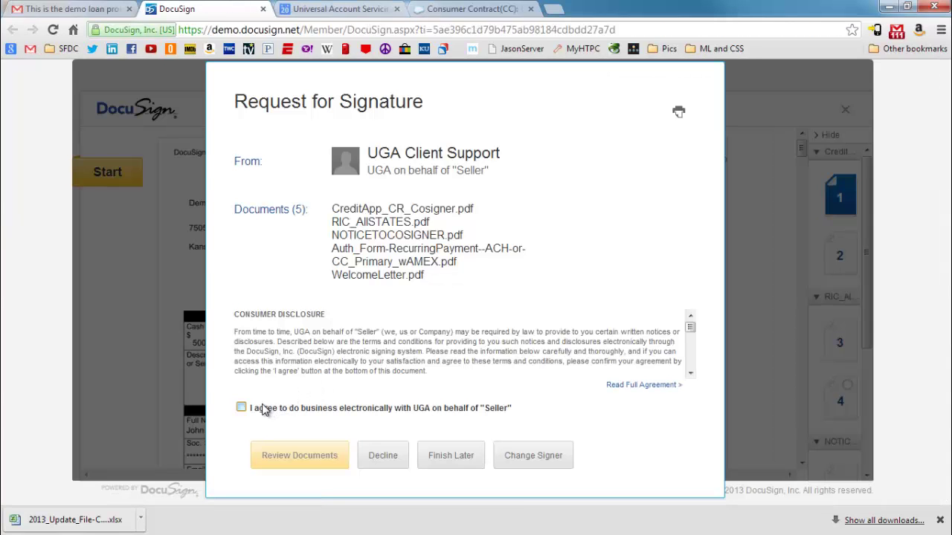
{"action": "left_click", "coordinate": [241, 409]}
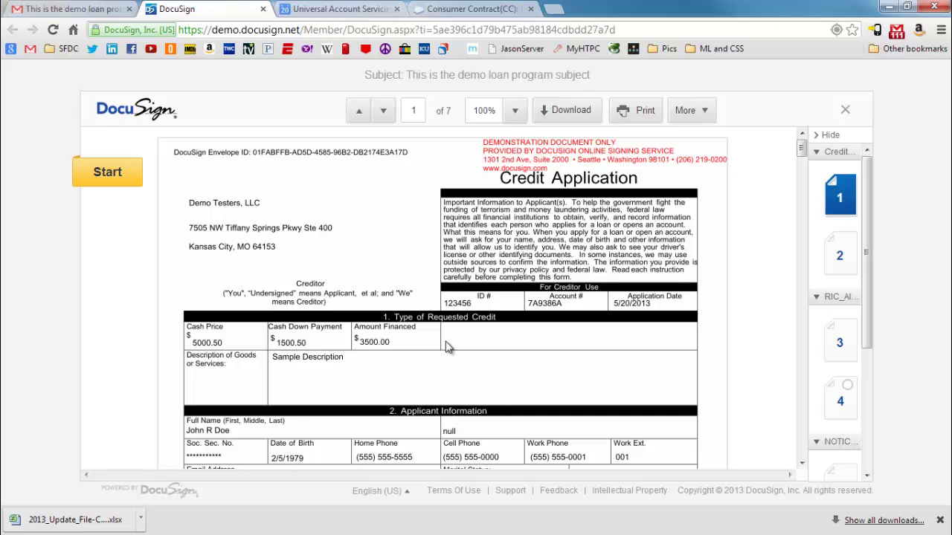
Sign the seller field in the RIC_AllSTATES contract with the adopted signature and confirm the seller's signing.
{"action": "left_click", "coordinate": [123, 173]}
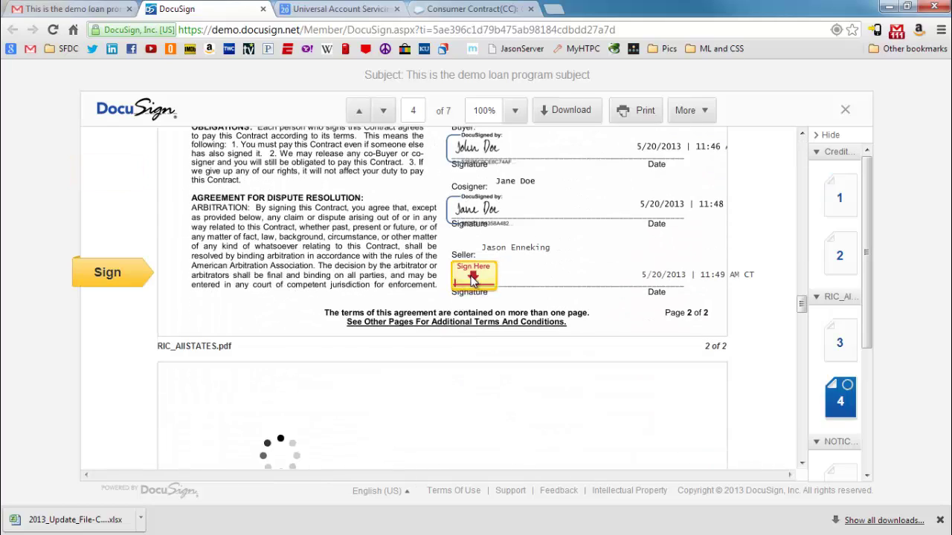
{"action": "left_click", "coordinate": [475, 281]}
{"action": "left_click", "coordinate": [563, 473]}
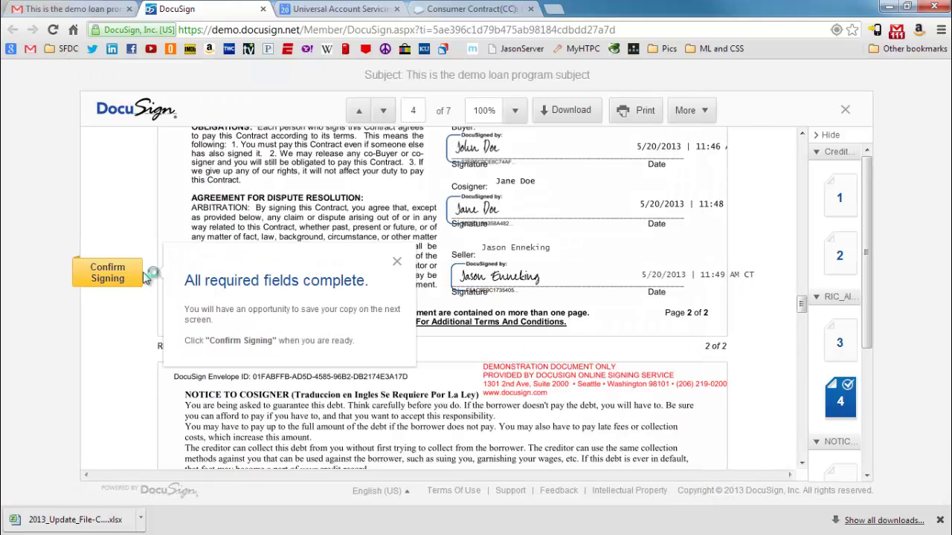
{"action": "left_click", "coordinate": [141, 285]}
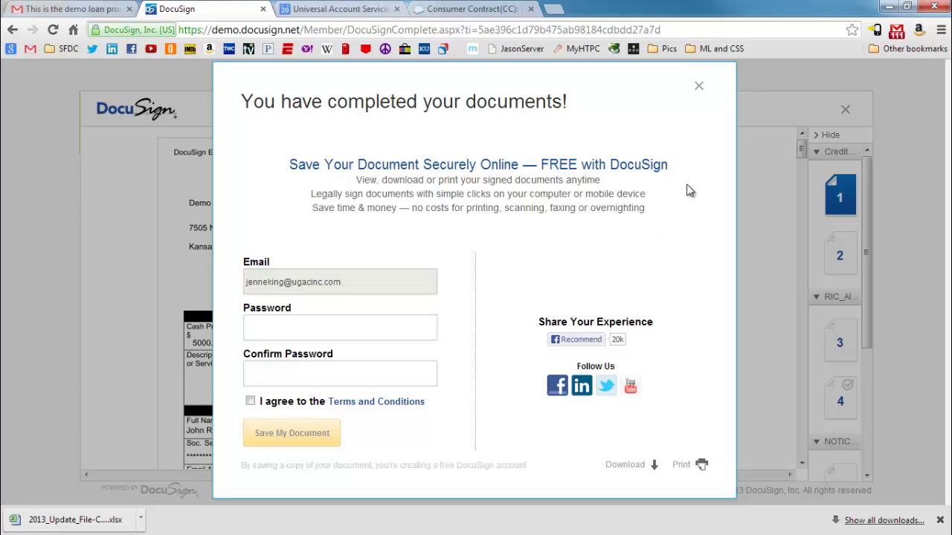
{"action": "left_click", "coordinate": [699, 89]}
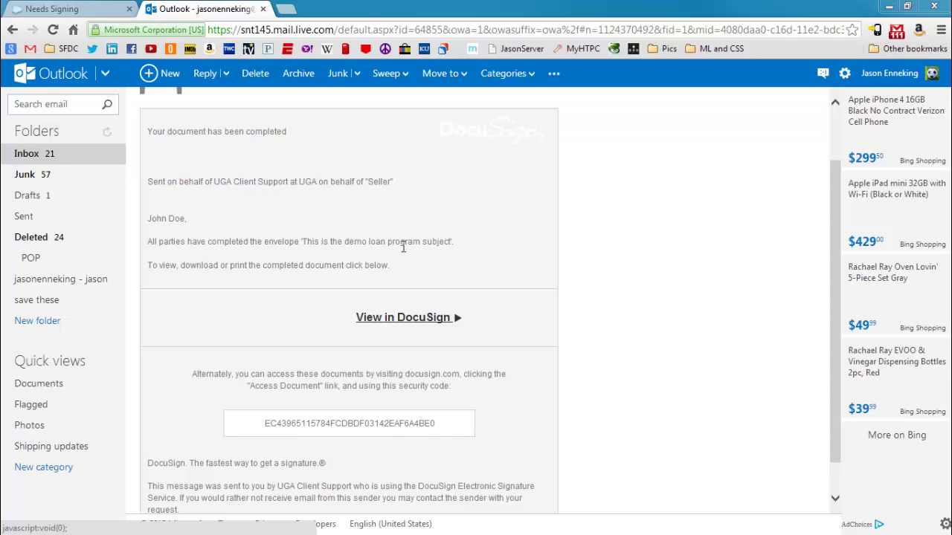
Open the completed contract documents in DocuSign from the completion email in the buyer's Outlook inbox.
{"action": "left_click", "coordinate": [408, 318]}
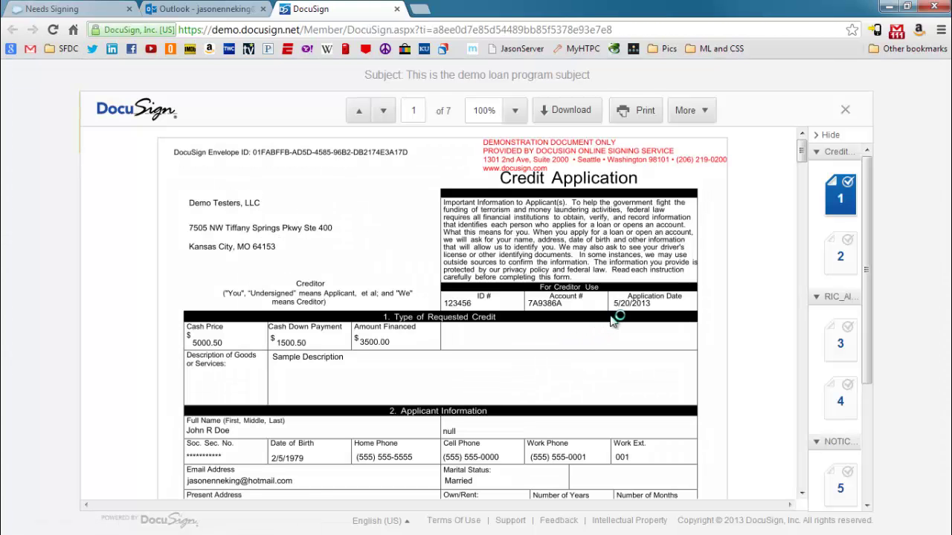
Review the completed documents through to the buyer, cosigner and seller signatures on the second page of the RIC_AllSTATES contract.
{"action": "scroll", "coordinate": [652, 320], "scroll_direction": "down", "scroll_amount": 20}
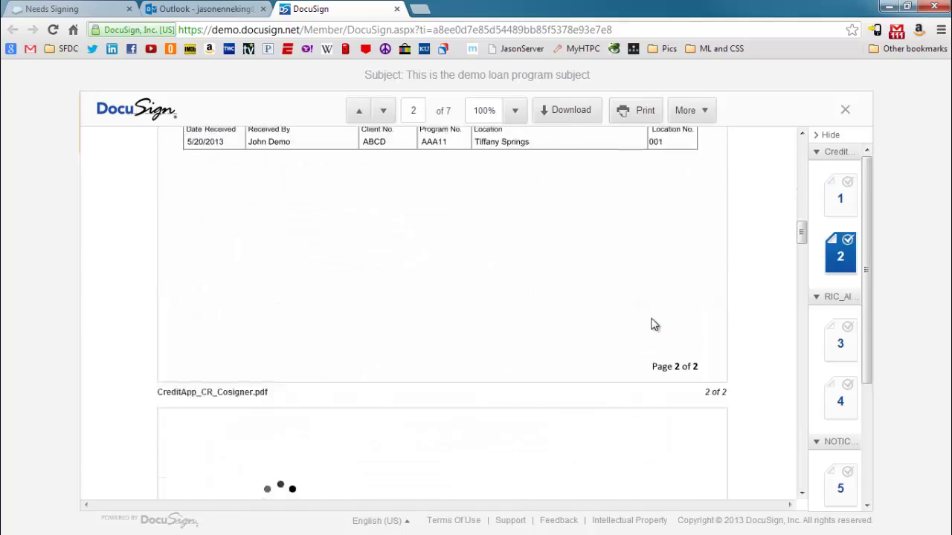
{"action": "scroll", "coordinate": [665, 328], "scroll_direction": "down", "scroll_amount": 10}
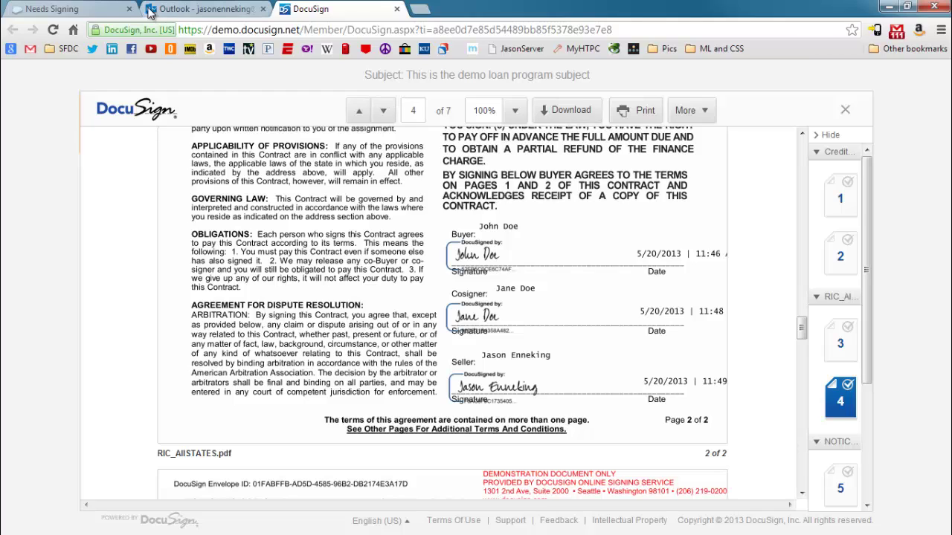
Switch to uPortal and reload the Needs Signing queue to check which applications are still waiting for action.
{"action": "left_click", "coordinate": [88, 9]}
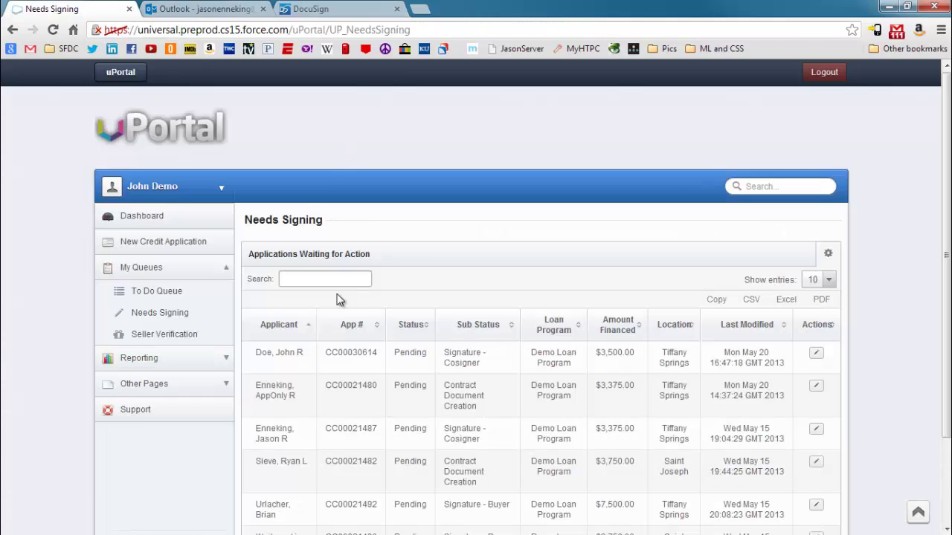
{"action": "left_click", "coordinate": [181, 313]}
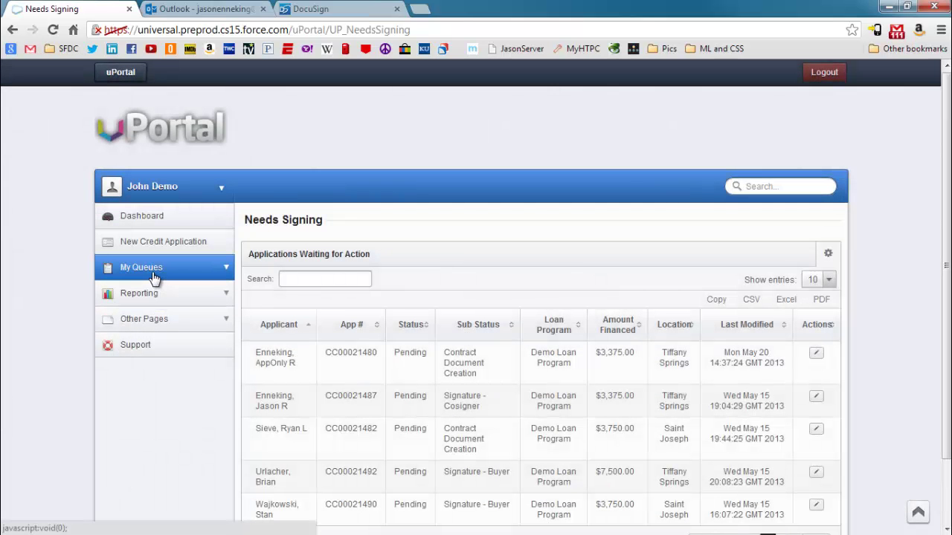
Open the New Last Week report and filter its entries by the buyer's last name.
{"action": "left_click", "coordinate": [152, 293]}
{"action": "left_click", "coordinate": [146, 316]}
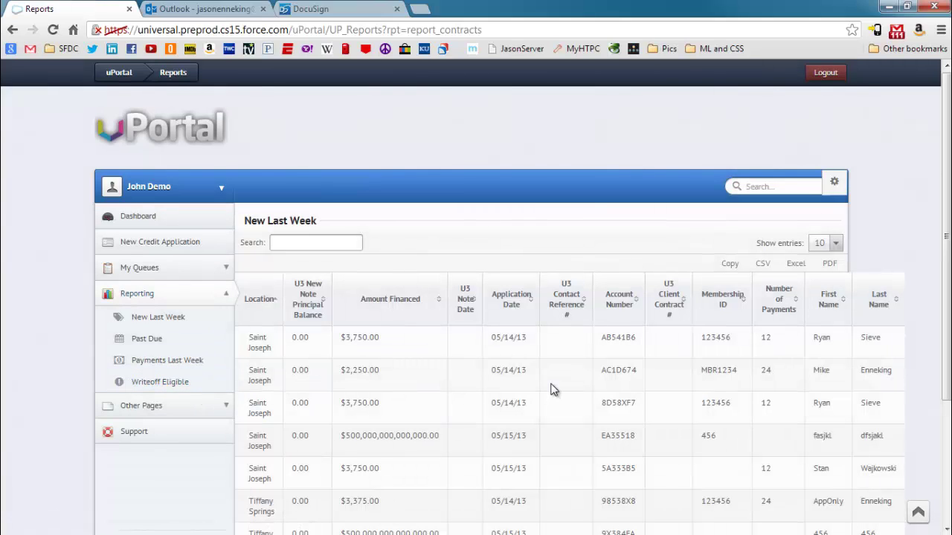
{"action": "left_click", "coordinate": [312, 239]}
{"action": "type", "text": "doe"}
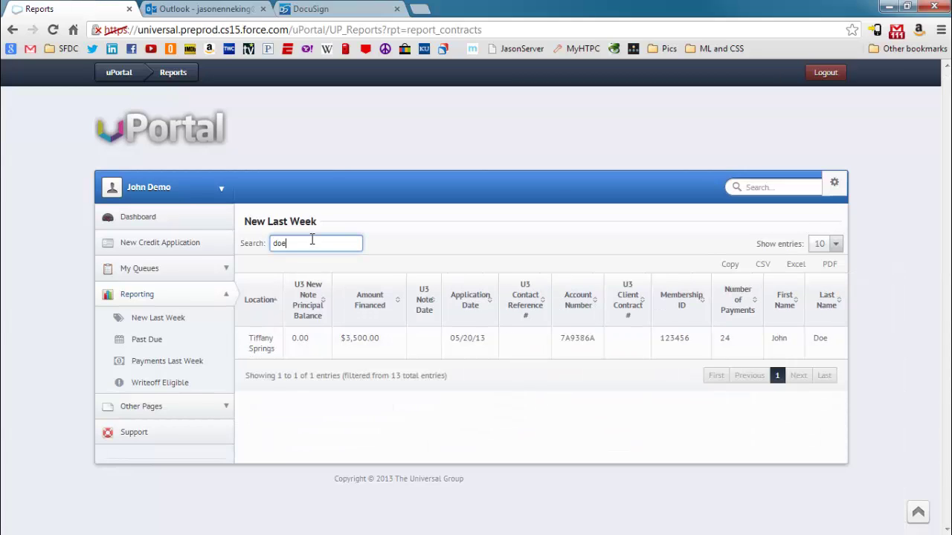